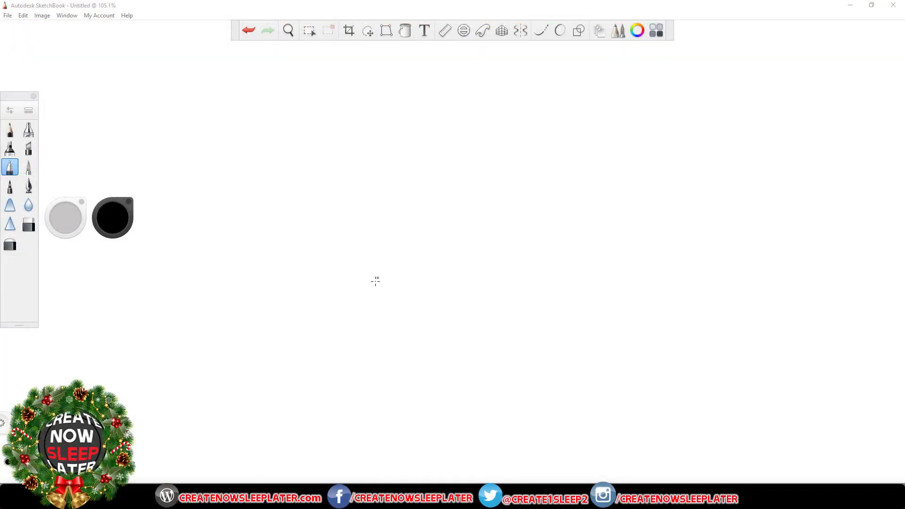
- Draw two parallel diagonal pencil lines along the ruler, then zoom in on them
left_click(357, 303)
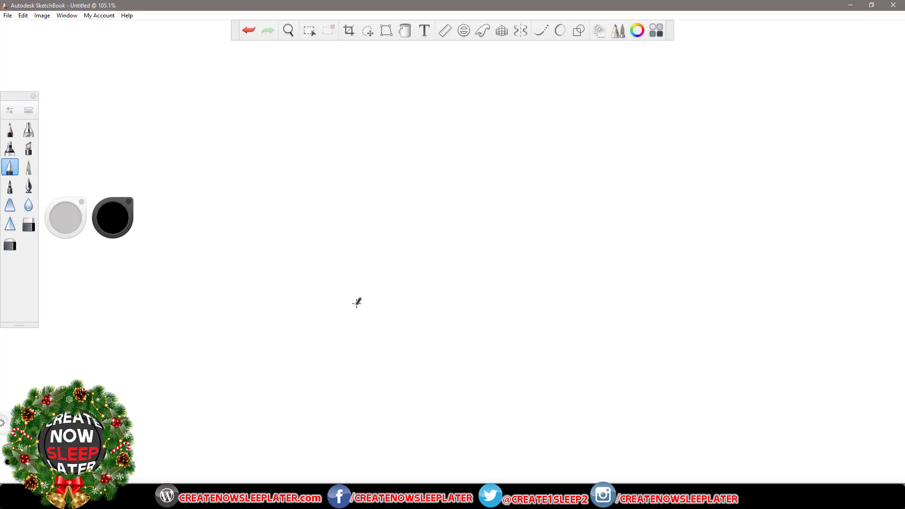
left_click_drag(367, 290, 376, 278)
left_click_drag(396, 247, 413, 223)
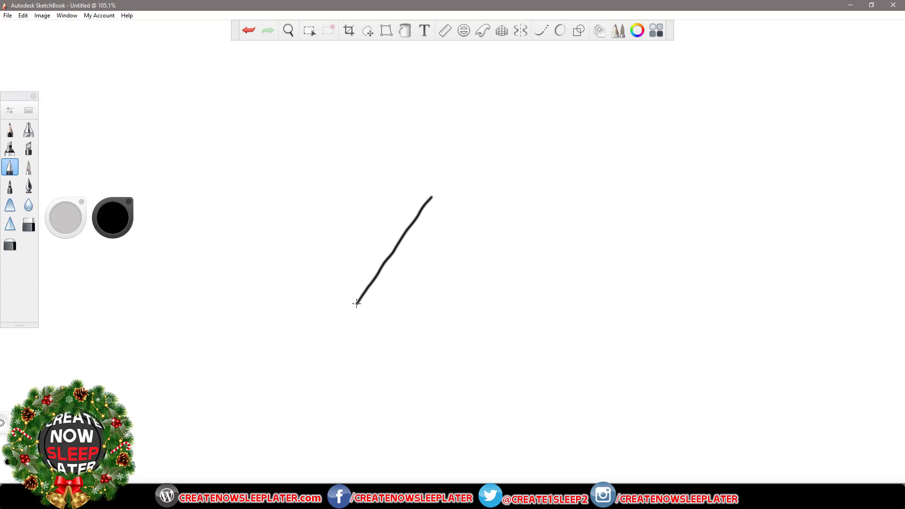
left_click_drag(438, 188, 497, 103)
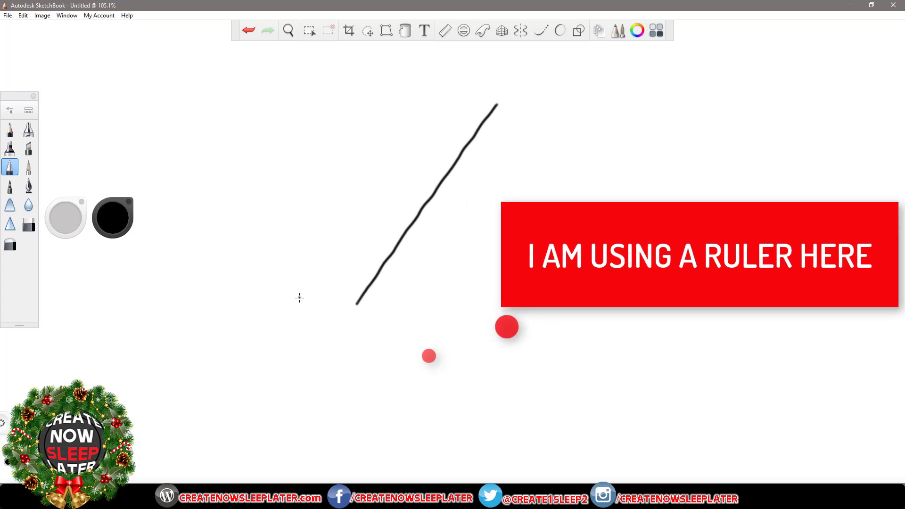
mouse_move(299, 298)
left_mouse_down()
mouse_move(424, 120)
mouse_move(450, 103)
left_mouse_up()
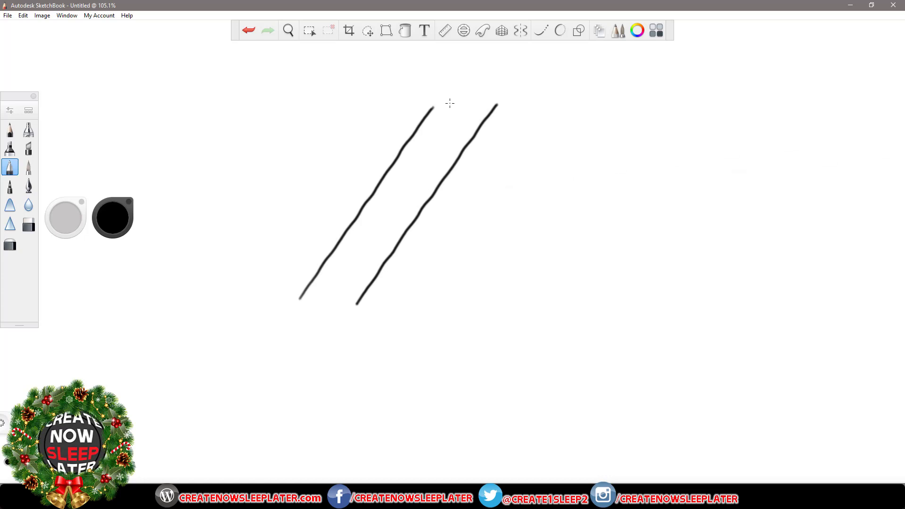
key("space")
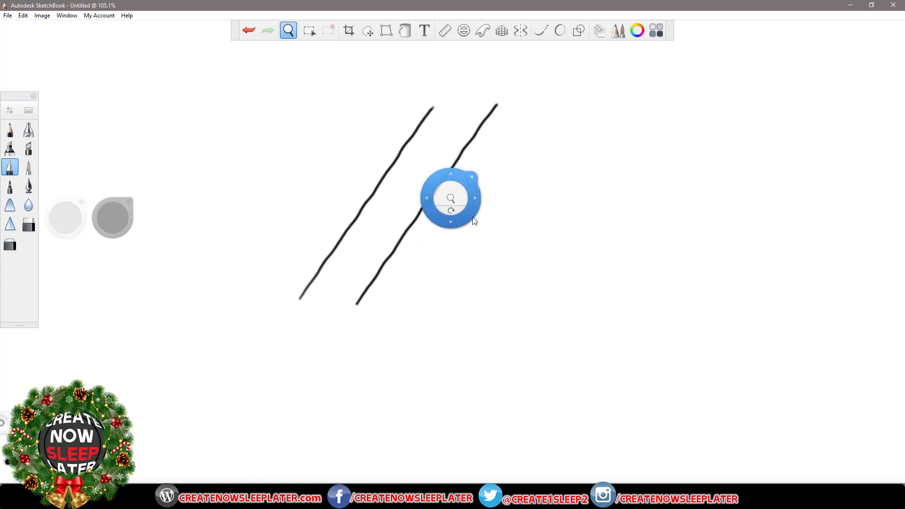
left_click_drag(471, 218, 520, 166)
left_click(521, 167)
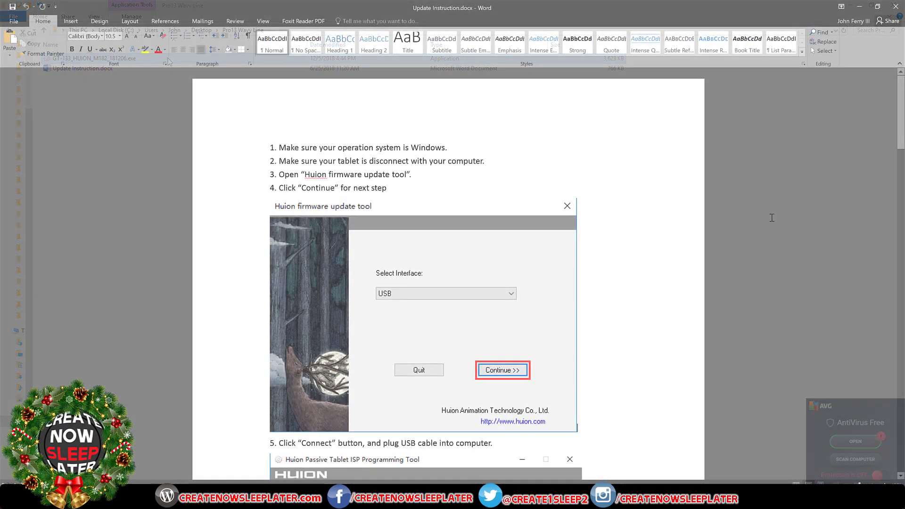
scroll(772, 218, "down", 10)
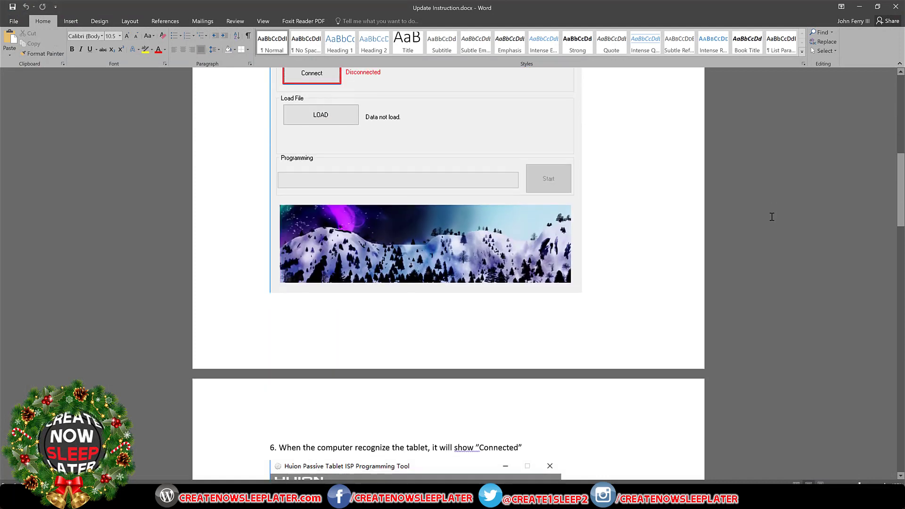
scroll(772, 217, "down", 10)
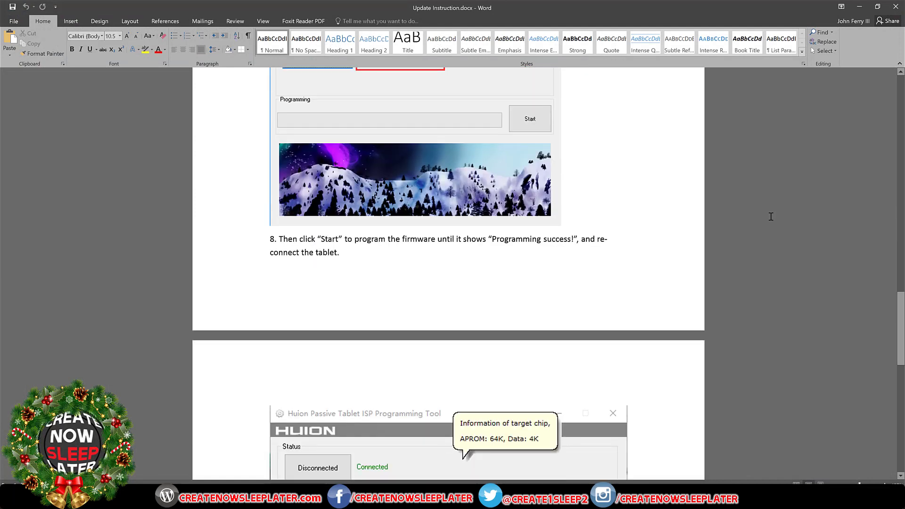
scroll(770, 217, "down", 5)
scroll(770, 216, "up", 15)
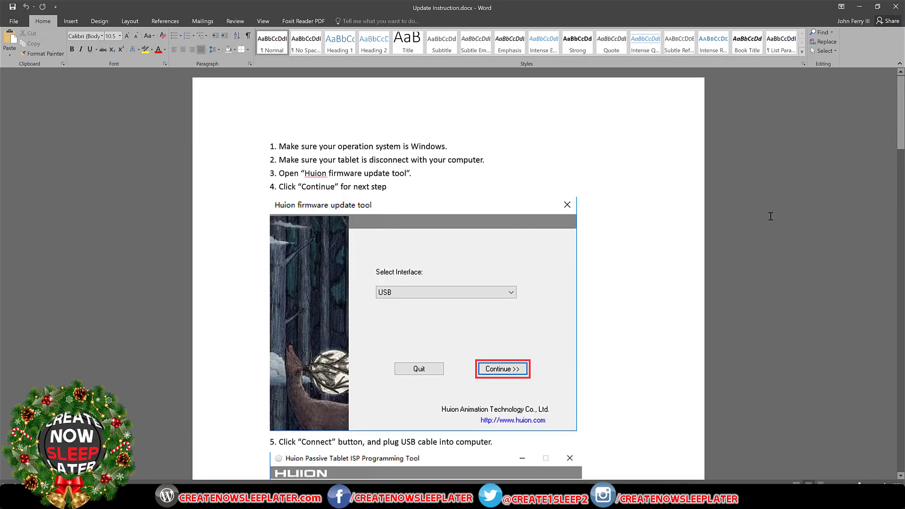
scroll(771, 216, "down", 2)
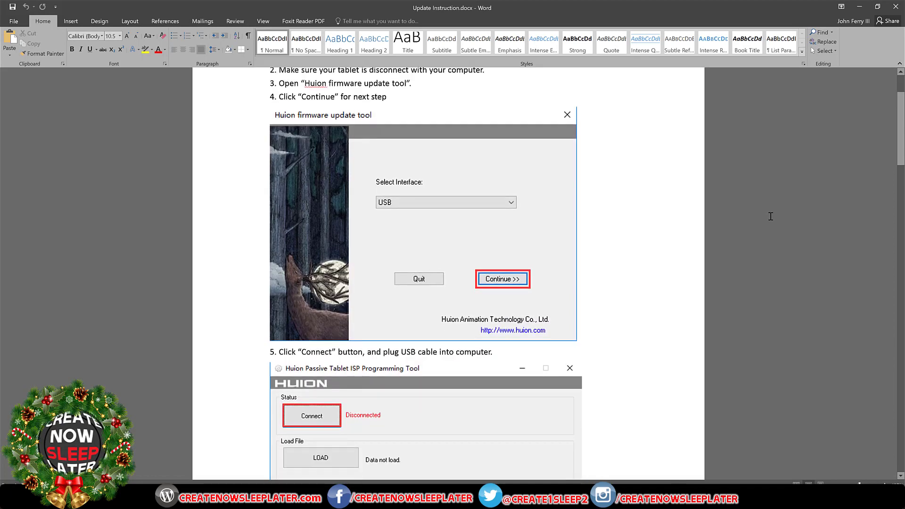
scroll(770, 216, "down", 12)
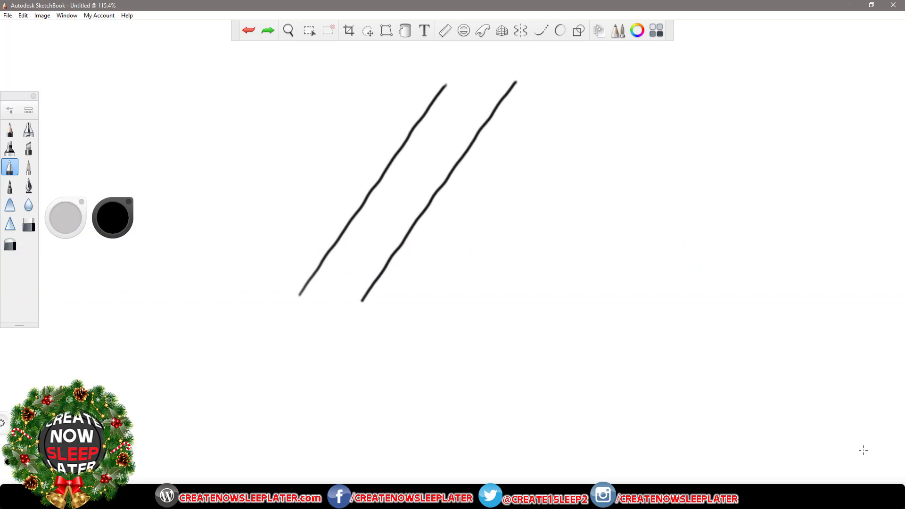
- Draw a third diagonal ruler line from lower left up to the right
left_click(499, 289)
left_click_drag(499, 323, 504, 321)
left_click_drag(521, 314, 555, 265)
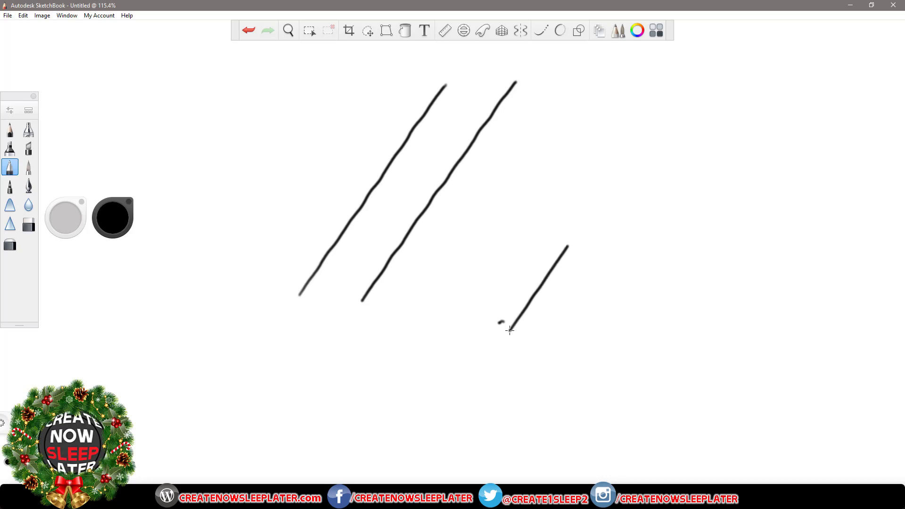
left_click_drag(574, 236, 653, 126)
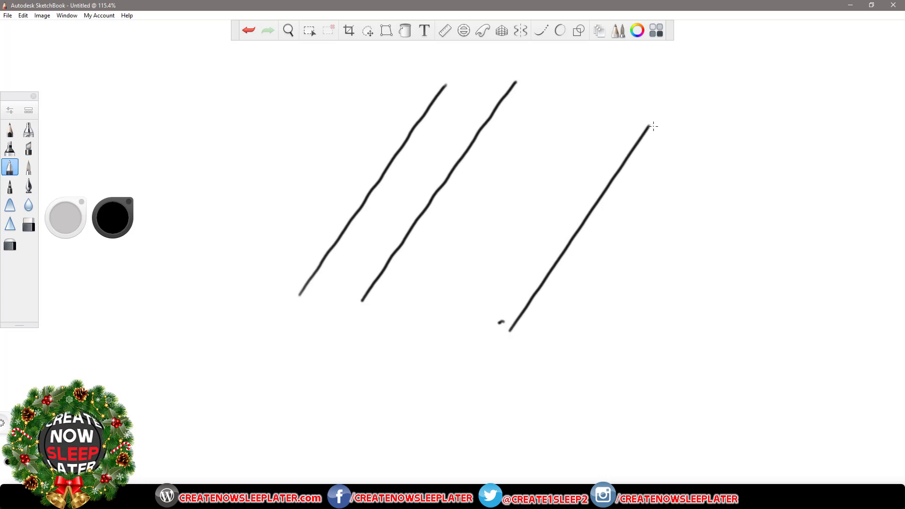
- Zoom in on the lines and circle the wobble near the bottom of the rightmost line
key("space")
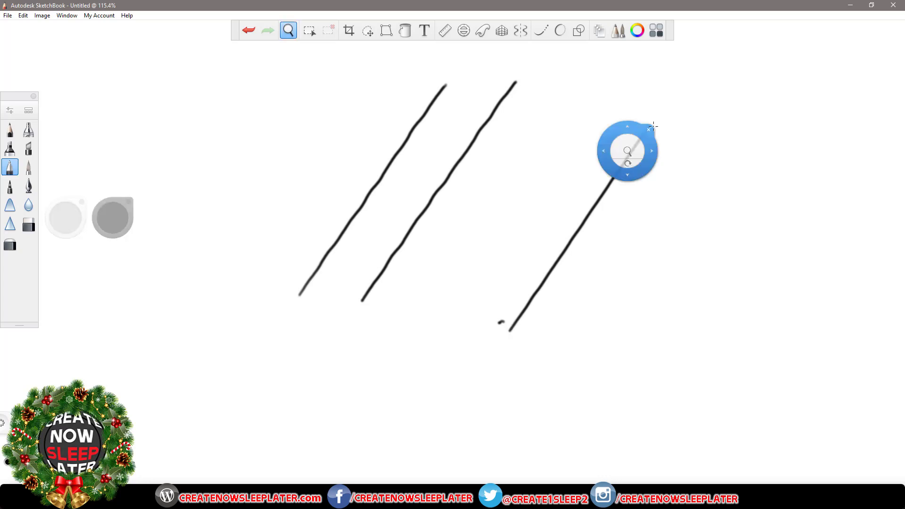
left_click_drag(651, 227, 664, 234)
scroll(664, 234, "up", 3)
scroll(664, 234, "down", 1)
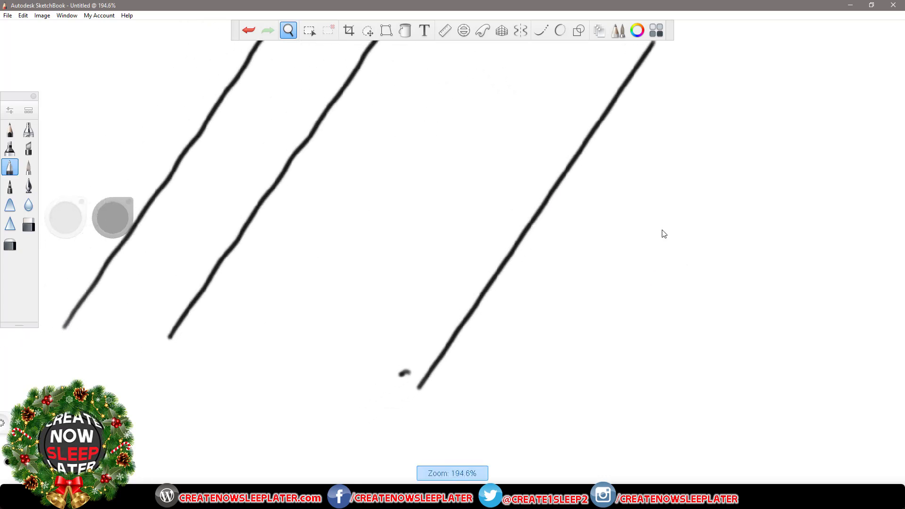
left_click_drag(664, 233, 706, 190)
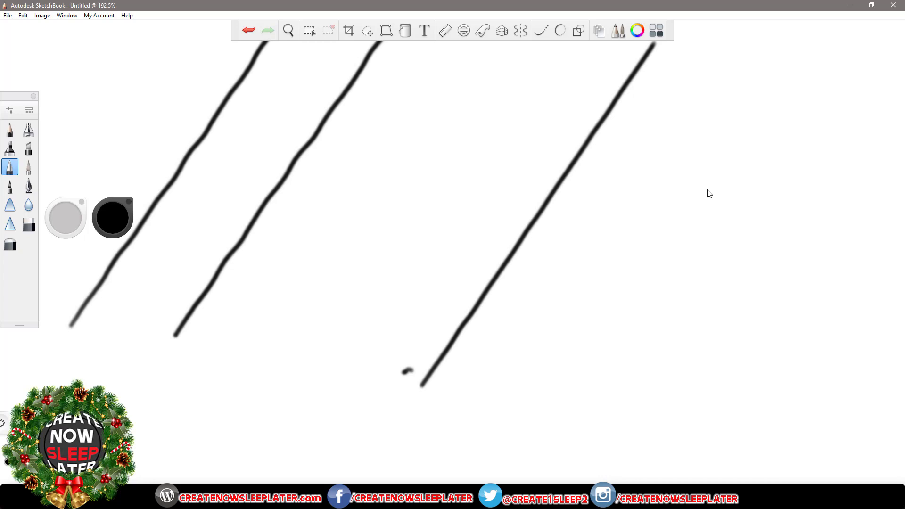
left_click_drag(479, 293, 460, 323)
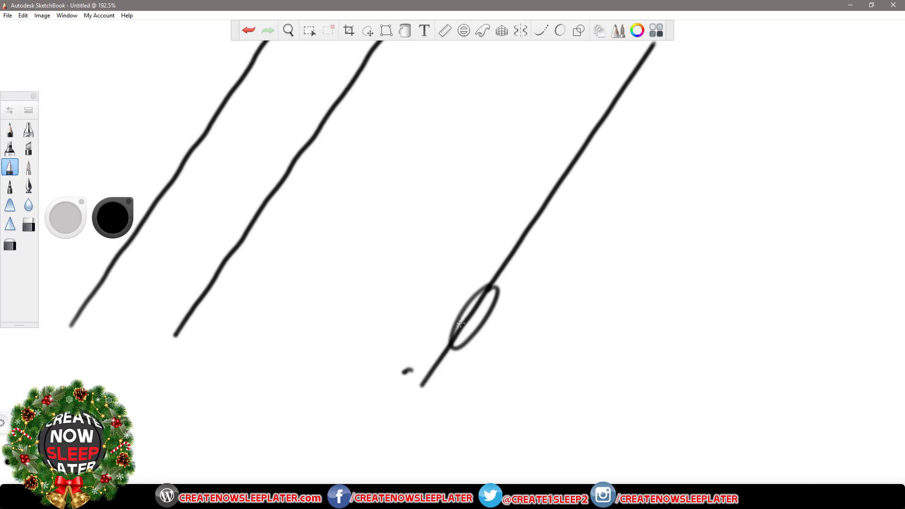
- Draw a fourth diagonal ruler line between the existing ones
left_click(322, 290)
left_click_drag(312, 287, 455, 64)
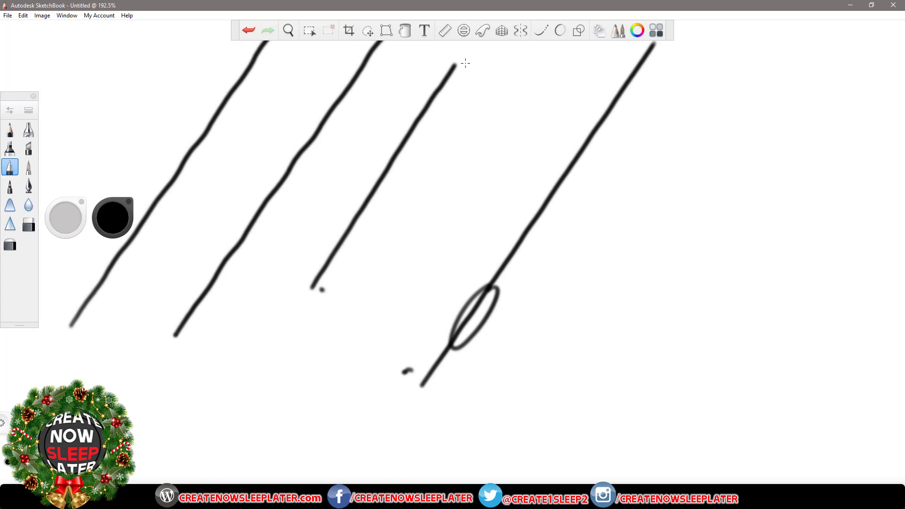
key("space")
- Adjust the zoom, dismiss the Edit menu, and draw a horizontal ruler line below the circled line
left_click_drag(528, 209, 535, 214)
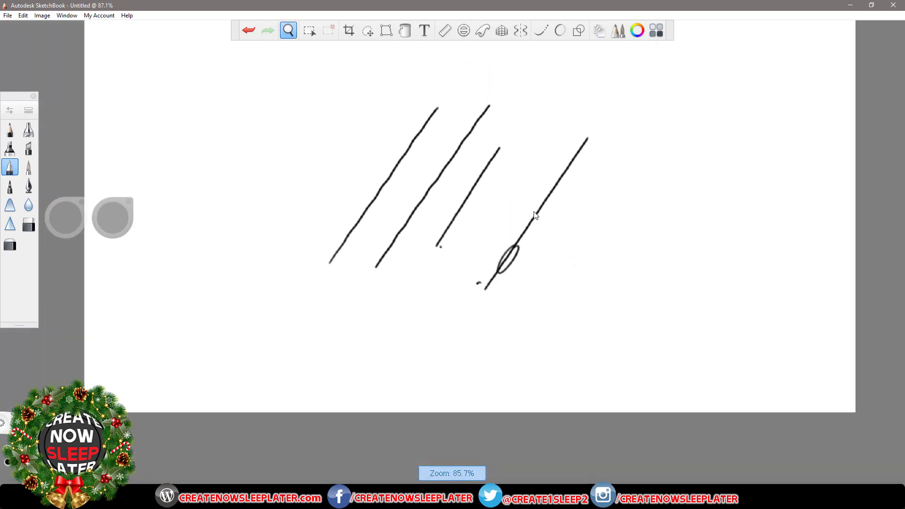
scroll(535, 215, "up", 5)
key("alt+e")
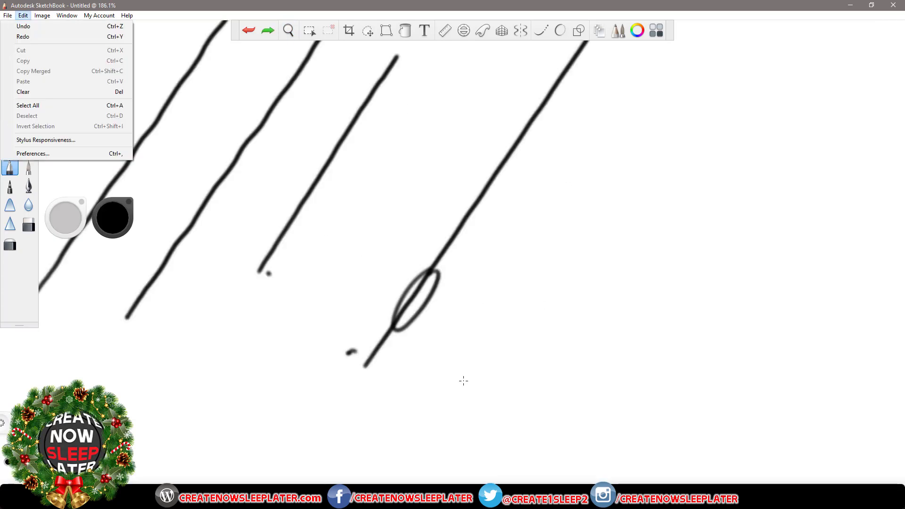
left_click(369, 408)
left_click_drag(369, 408, 665, 407)
- Draw another diagonal ruler line at the lower right, extending it upward
left_click(419, 451)
left_click_drag(612, 392, 674, 318)
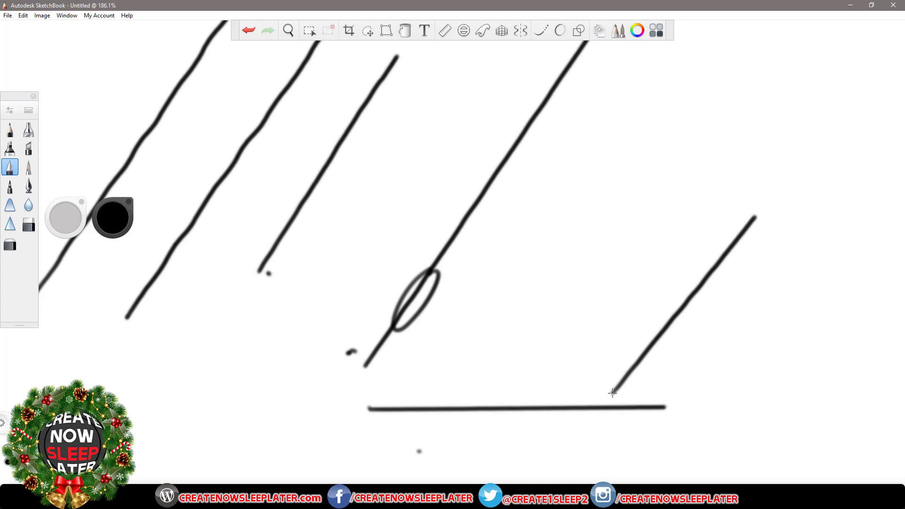
left_click_drag(757, 215, 792, 172)
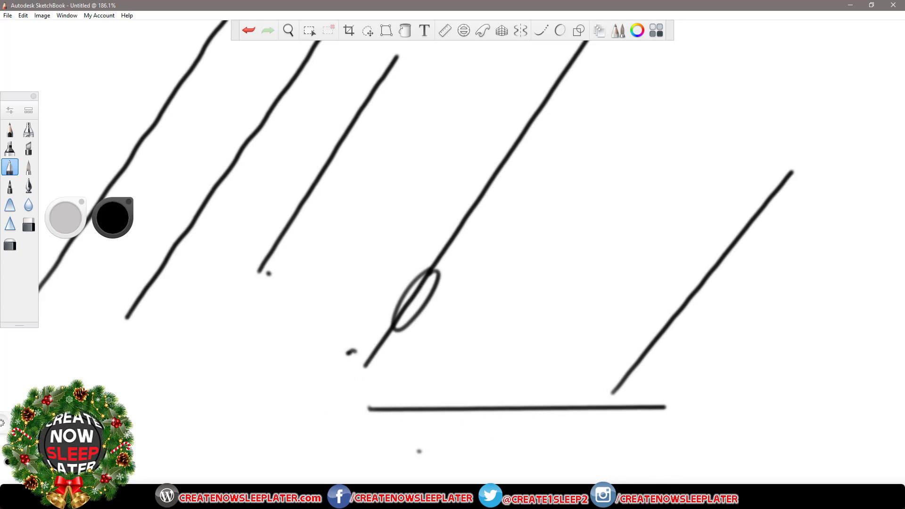
scroll(492, 404, "down", 3)
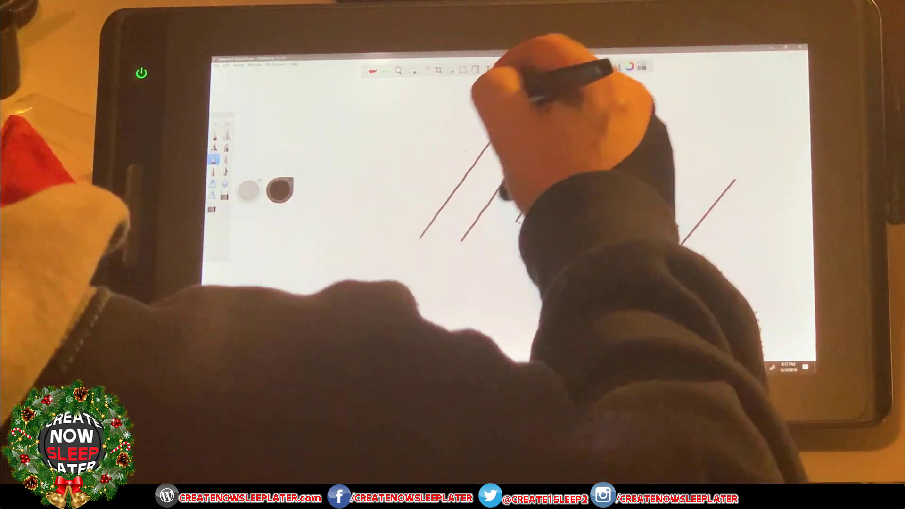
- Draw one large freehand ellipse around both wobbly diagonal lines on the left
mouse_move(539, 87)
left_mouse_down()
mouse_move(414, 151)
mouse_move(571, 142)
left_mouse_up()
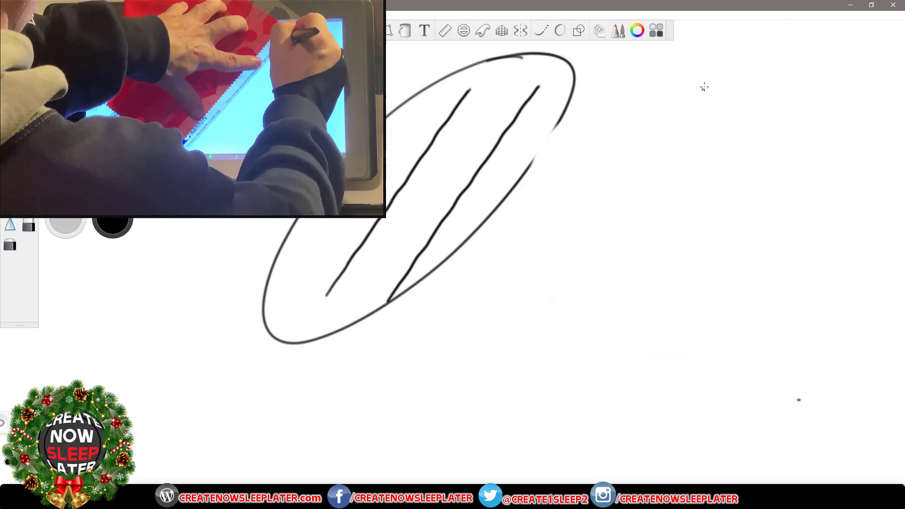
- Draw three long parallel diagonal ruler lines on the right side of the canvas
left_click(646, 201)
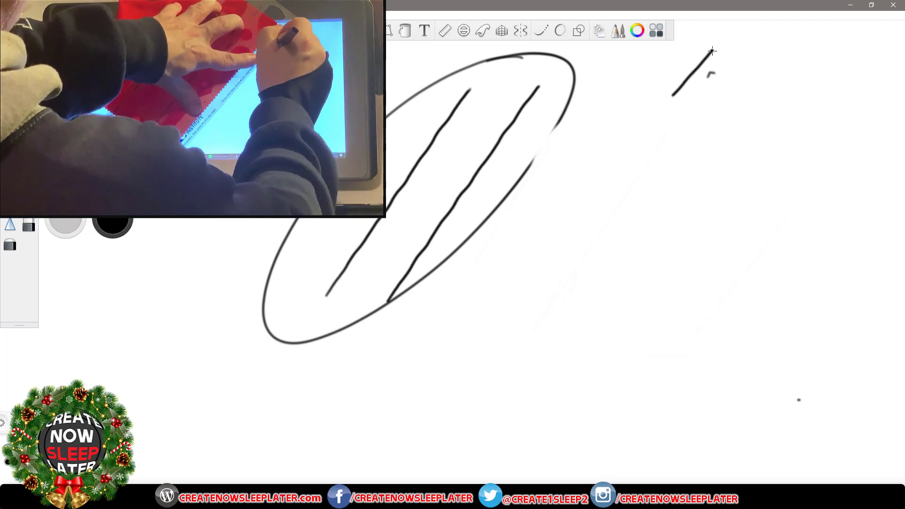
left_click_drag(669, 99, 383, 438)
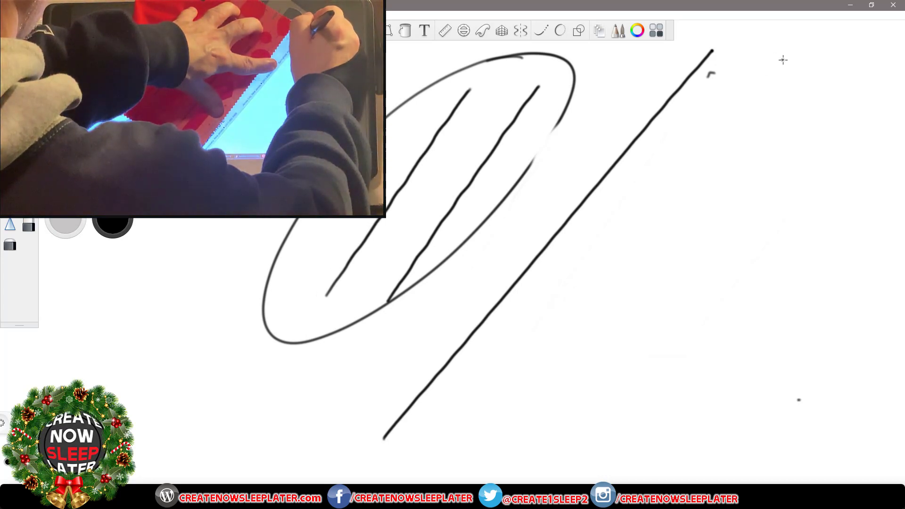
left_click_drag(782, 60, 456, 455)
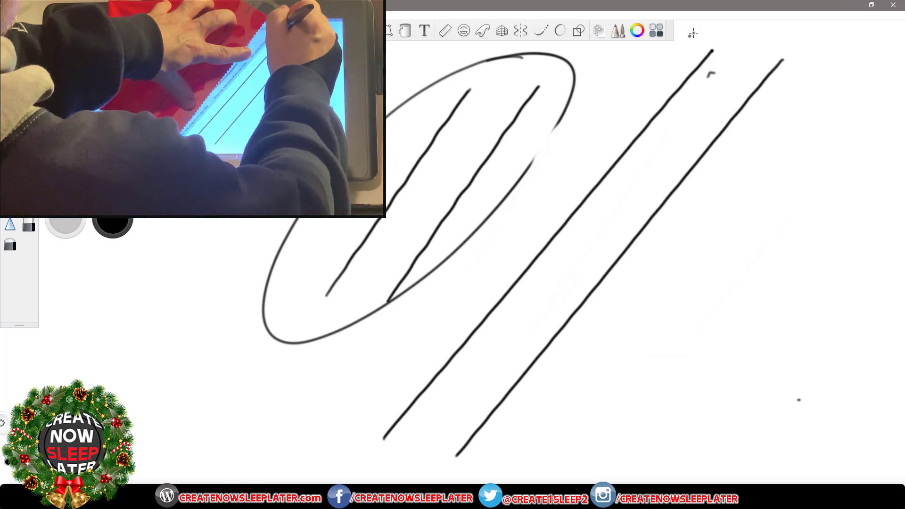
left_click_drag(671, 56, 660, 69)
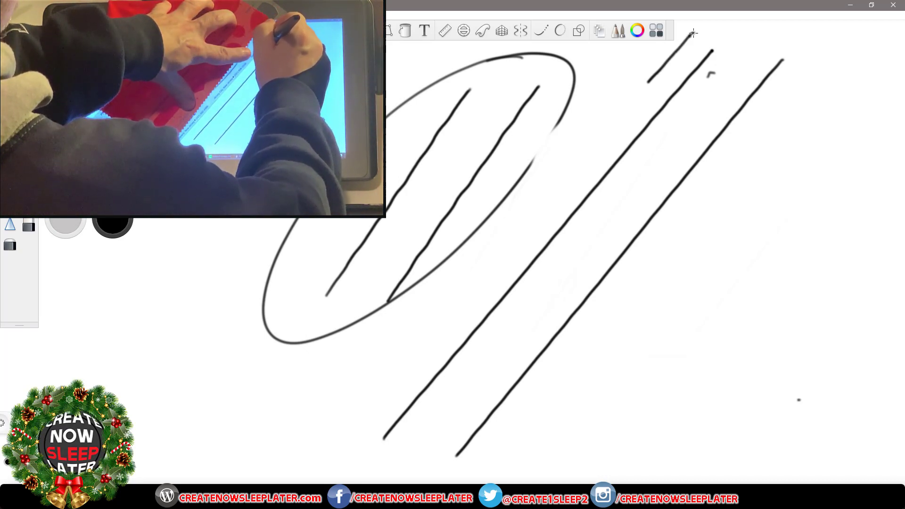
left_click_drag(616, 119, 606, 131)
left_click_drag(573, 169, 566, 177)
left_click_drag(521, 230, 327, 458)
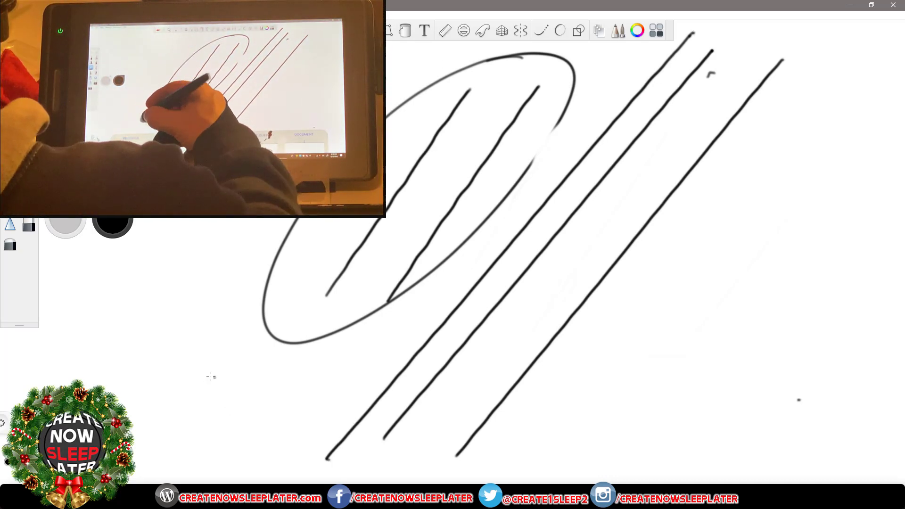
- Draw a horizontal line across the lower canvas, then zoom in on the test lines
left_click_drag(225, 408, 355, 410)
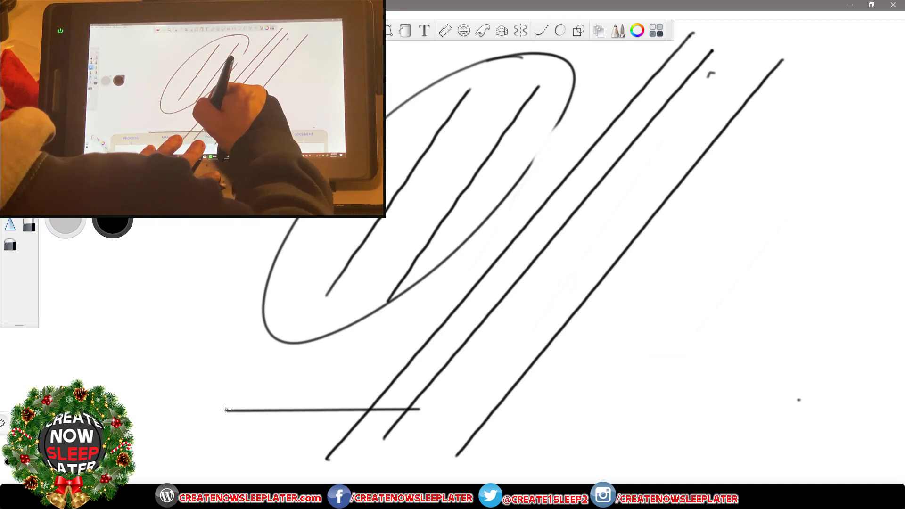
left_click_drag(421, 409, 811, 406)
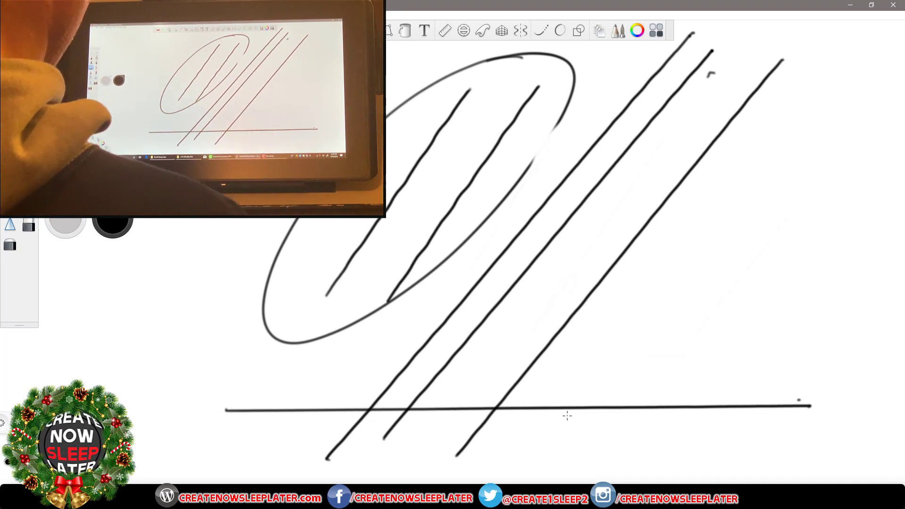
right_click(796, 383)
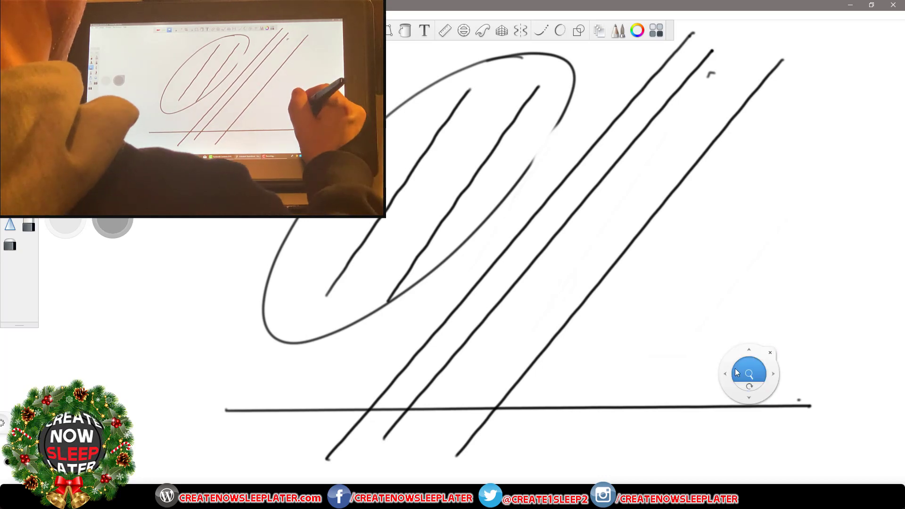
mouse_move(749, 374)
left_mouse_down()
mouse_move(782, 296)
mouse_move(796, 307)
mouse_move(739, 318)
left_mouse_up()
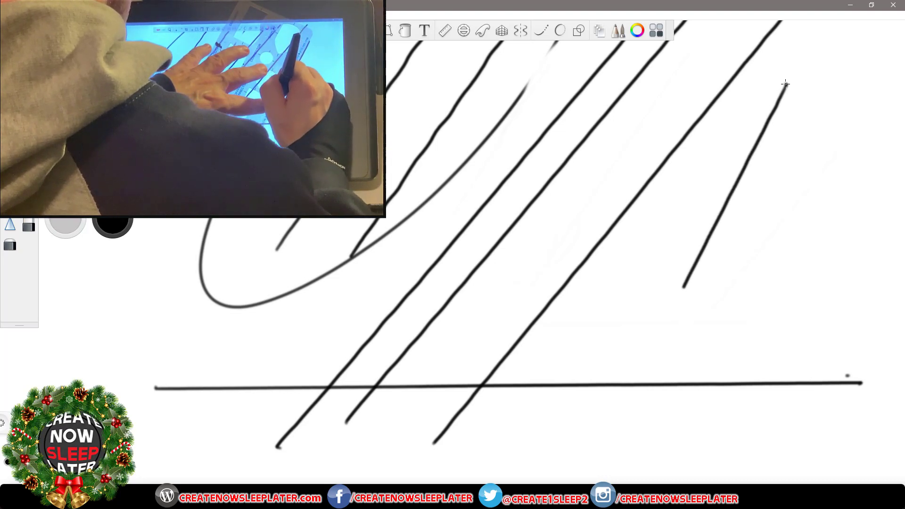
- Extend the new diagonal line down toward the baseline and zoom in closer
left_click_drag(677, 299, 635, 379)
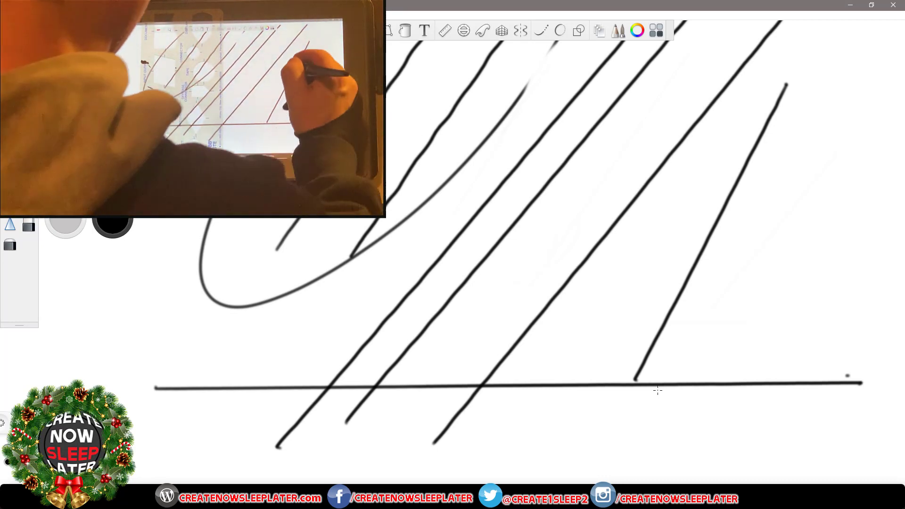
left_click_drag(451, 278, 766, 170)
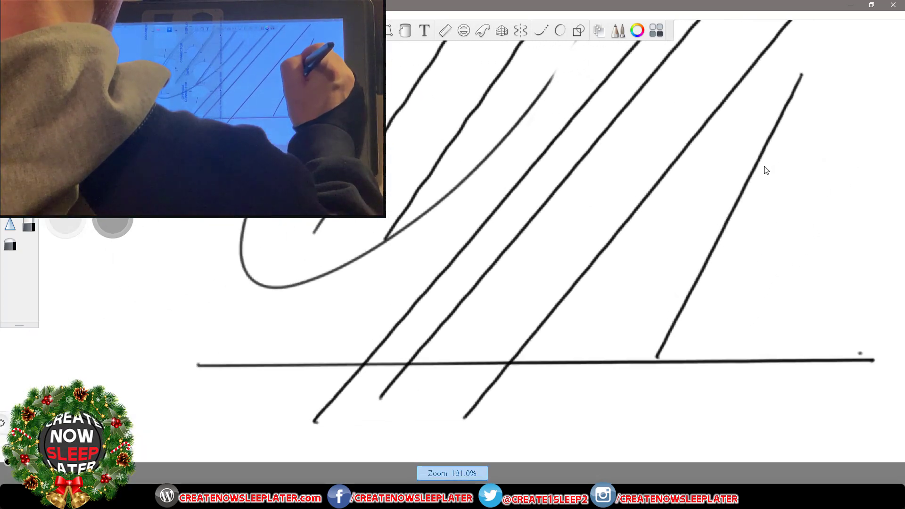
left_click_drag(736, 289, 740, 295)
- Pan the view and draw another diagonal ruler line from the upper right downward
left_click(628, 376)
left_click(639, 391)
left_click_drag(639, 391, 582, 412)
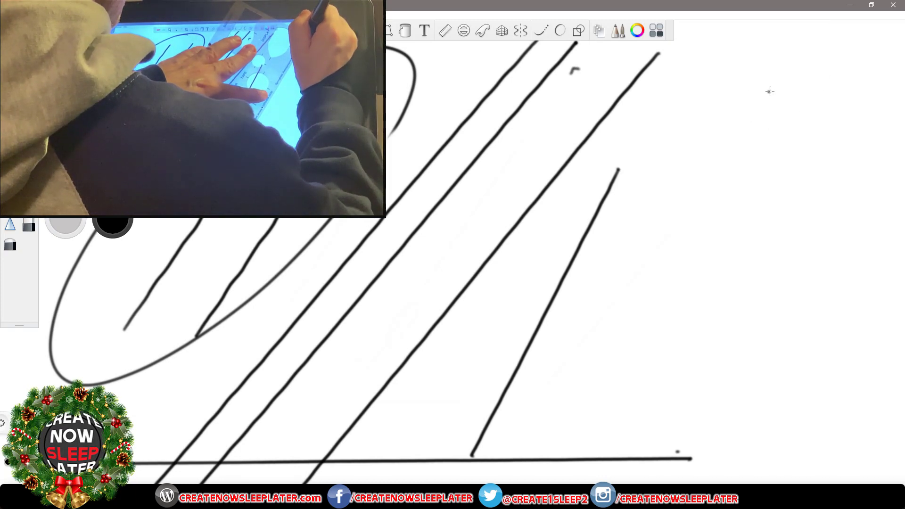
left_click_drag(768, 93, 759, 109)
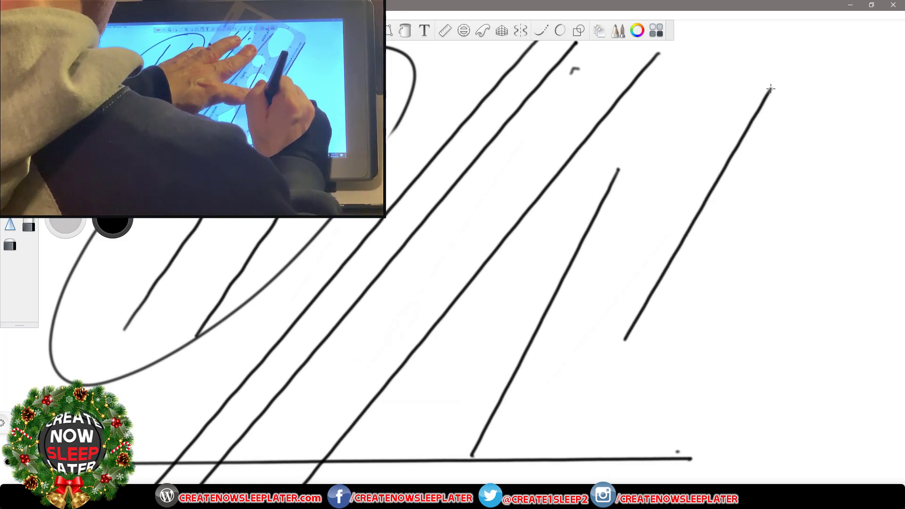
left_click_drag(613, 358, 599, 384)
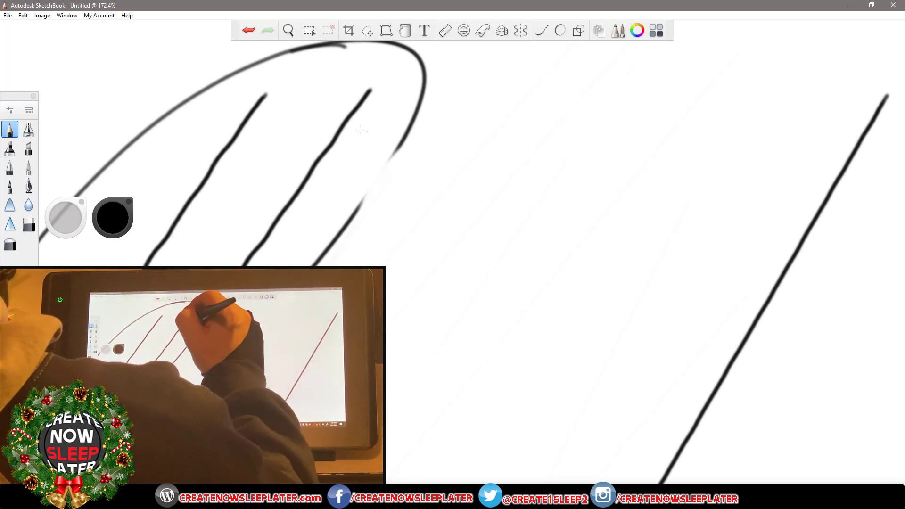
- Circle the three wobble spots on the left diagonal and the one atop the right line
left_click_drag(355, 110, 343, 112)
mouse_move(323, 165)
left_mouse_down()
mouse_move(317, 149)
mouse_move(322, 168)
left_mouse_up()
left_click_drag(302, 198, 304, 185)
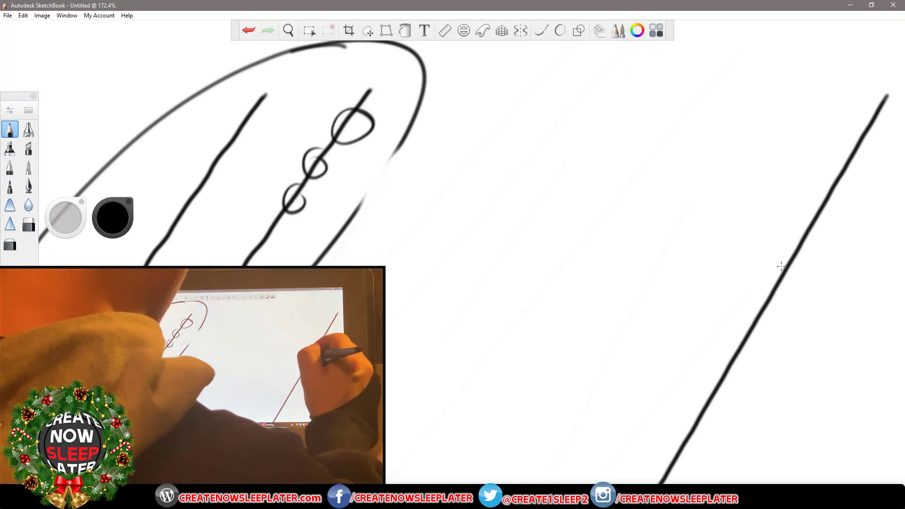
mouse_move(860, 139)
left_mouse_down()
mouse_move(879, 113)
mouse_move(864, 140)
left_mouse_up()
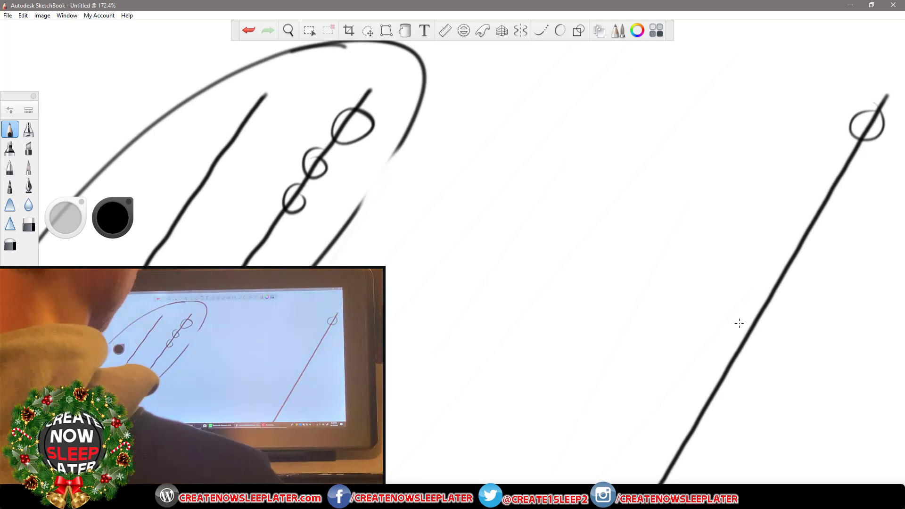
- Draw three thin diagonal test lines along the ruler and select the Ballpoint Pen brush
left_click_drag(526, 137, 387, 325)
left_click_drag(592, 139, 387, 414)
left_click_drag(589, 178, 424, 427)
left_click(10, 168)
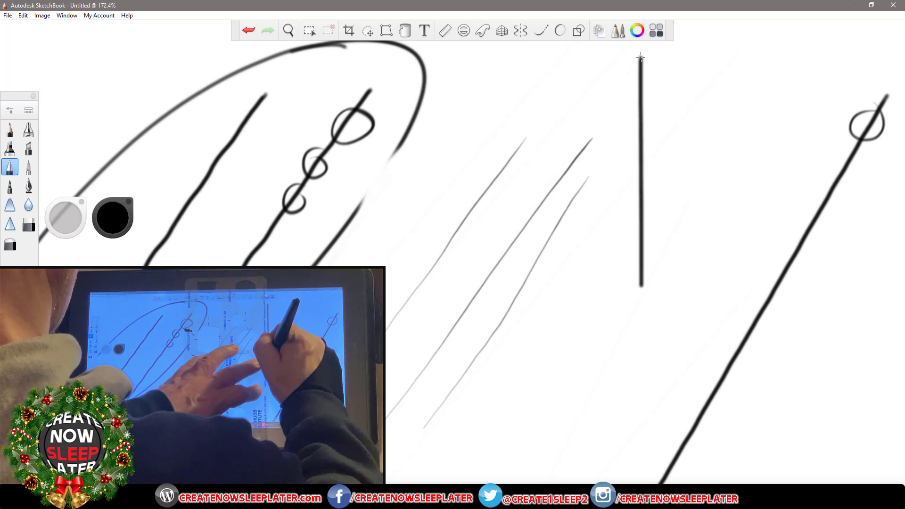
- Draw a vertical ruler line down the canvas, then zoom in to inspect and back out
left_click_drag(641, 305, 641, 437)
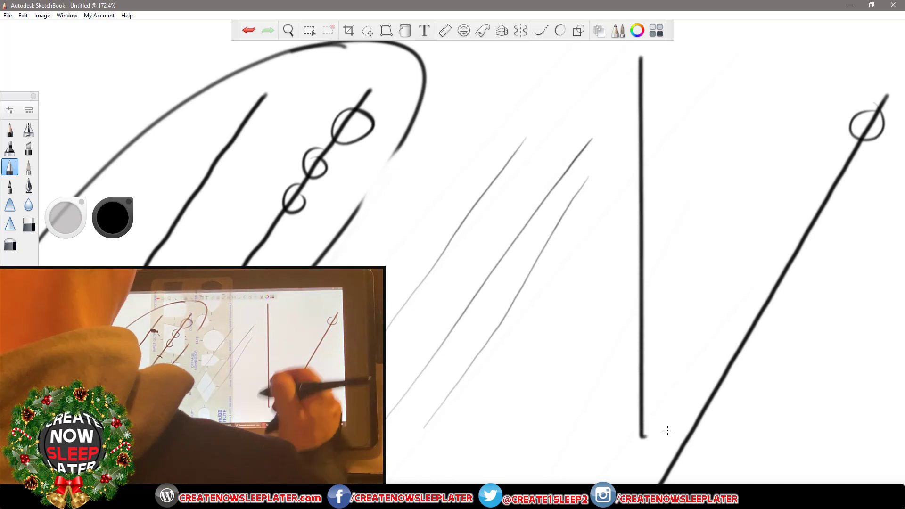
key("space")
left_click_drag(695, 173, 734, 123)
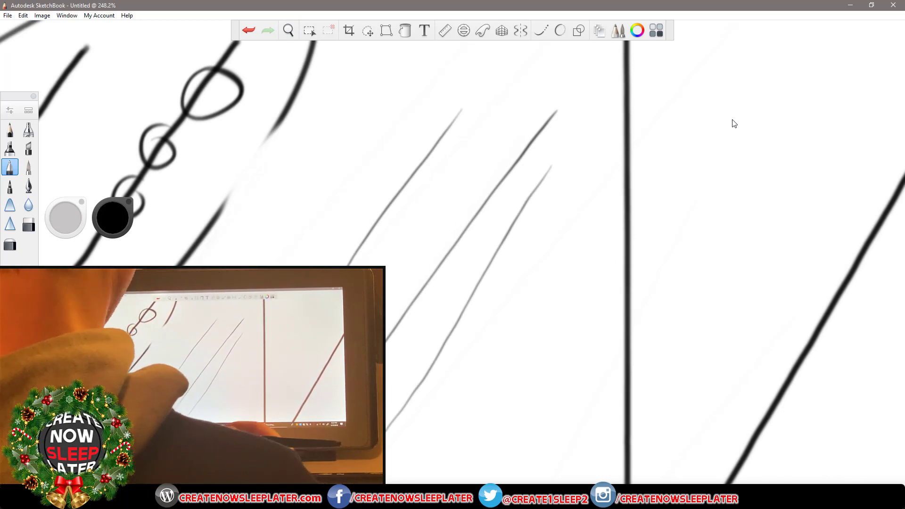
key("space")
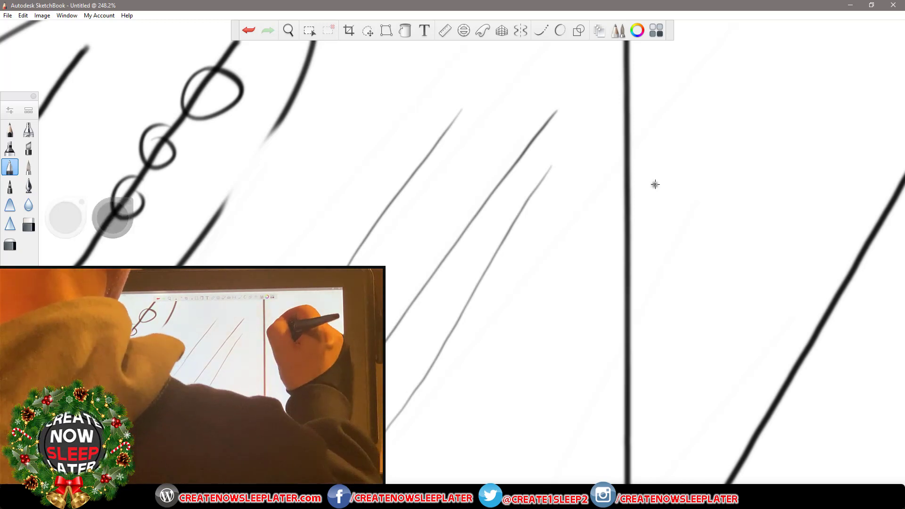
left_click_drag(642, 202, 598, 238)
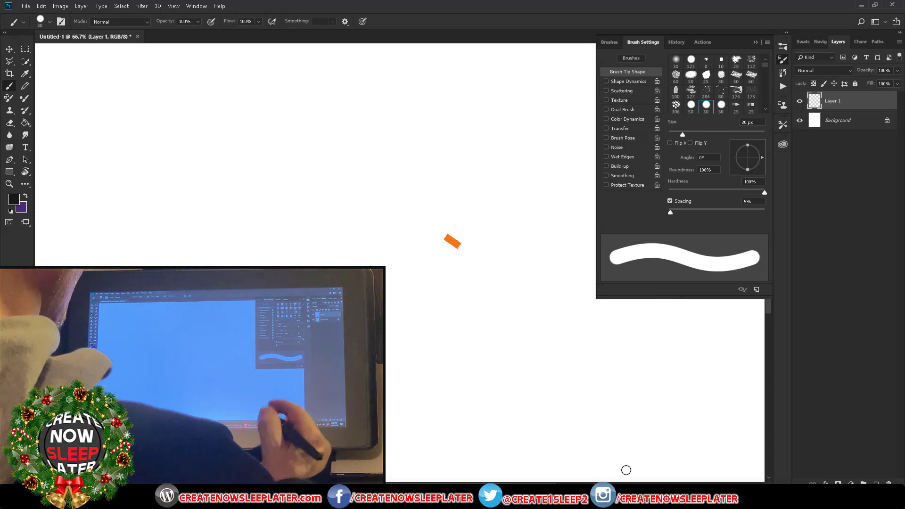
- Collapse the Brush Settings panel and paint a thick diagonal stroke at the upper left
left_click(755, 43)
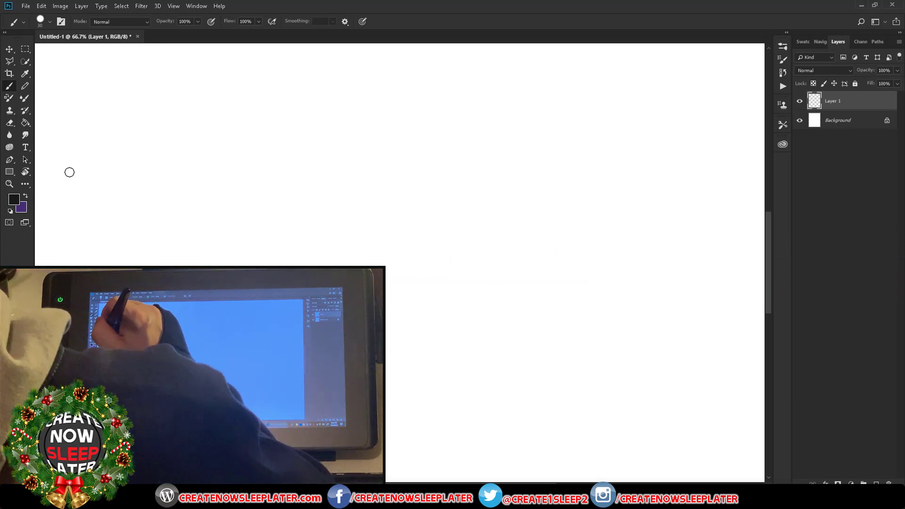
left_click_drag(67, 179, 132, 109)
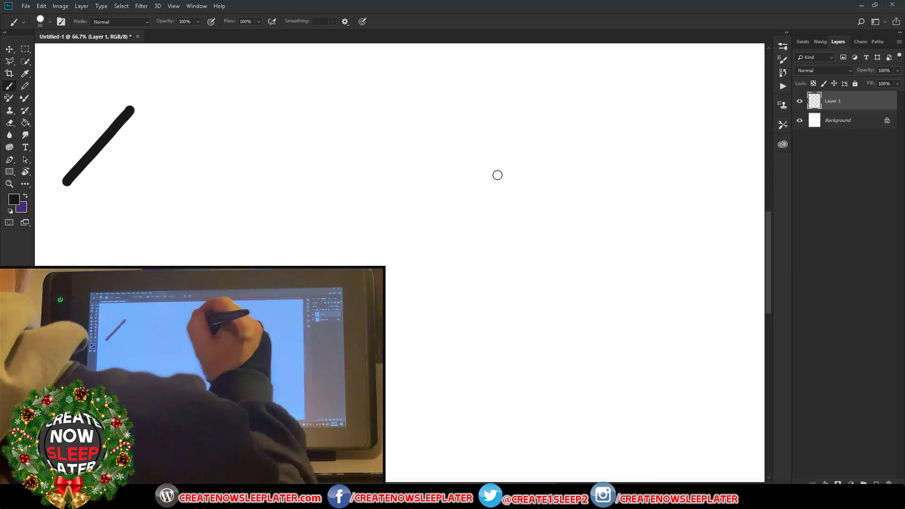
- Shrink the brush, paint a second diagonal stroke, and draw a long size-20 ruler line at right
key("bracketleft")
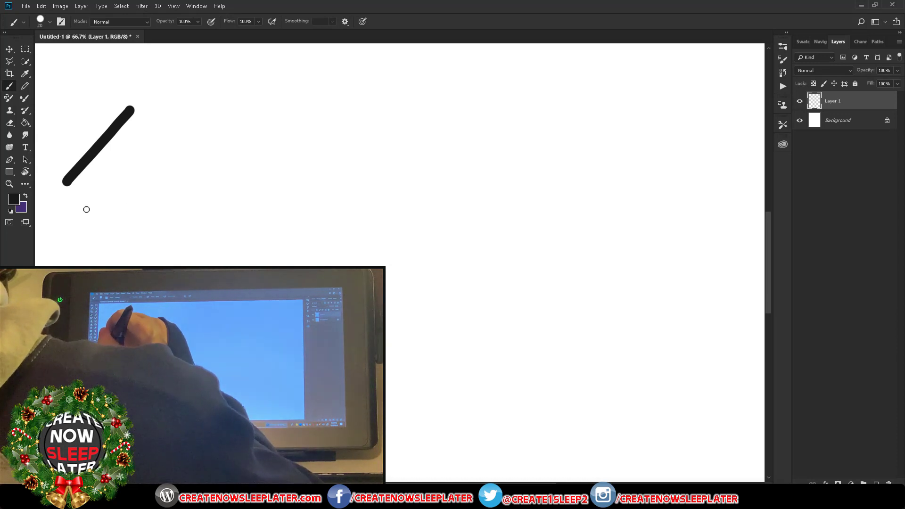
left_click_drag(86, 209, 186, 98)
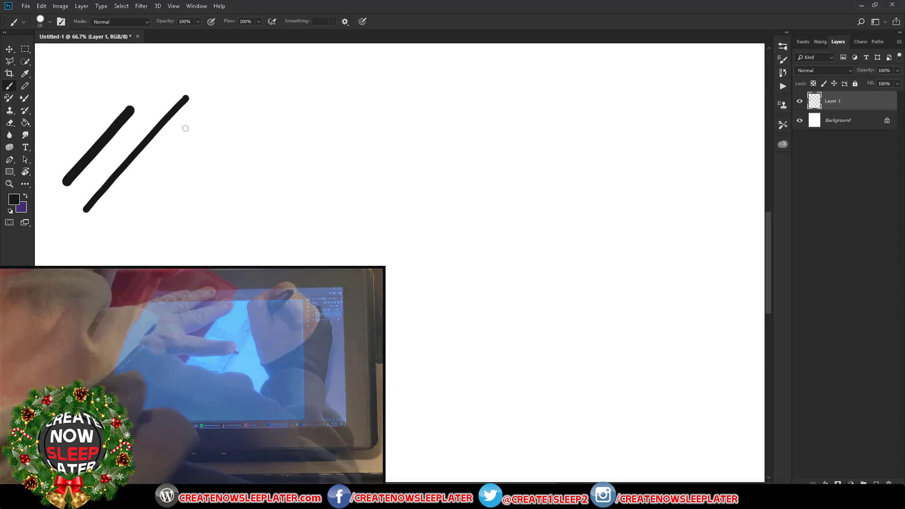
left_click(629, 94)
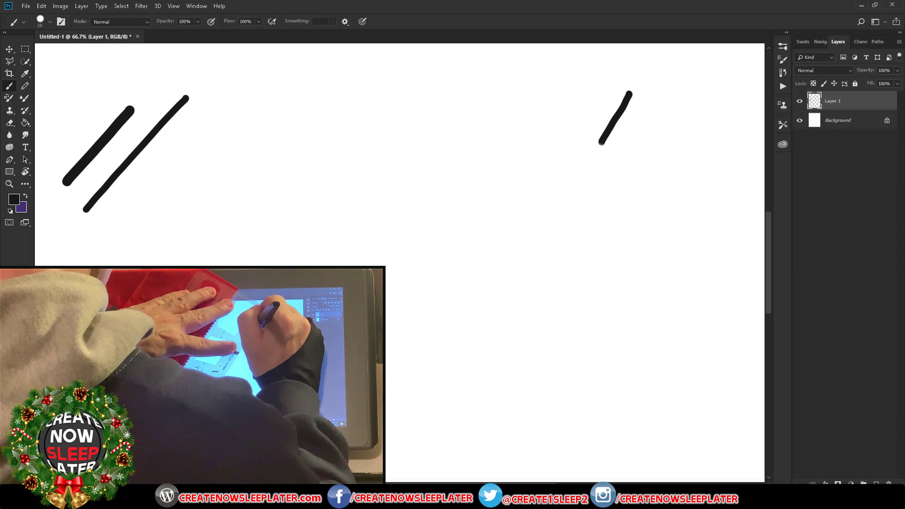
left_click_drag(602, 143, 586, 168)
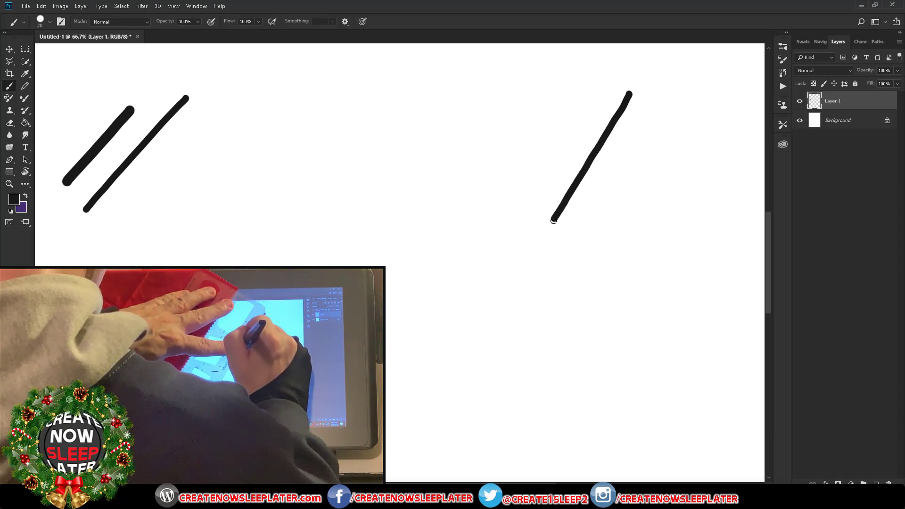
left_click_drag(553, 221, 431, 421)
- Reduce the brush to size 10 and draw a thin diagonal line along the ruler
key("bracketleft")
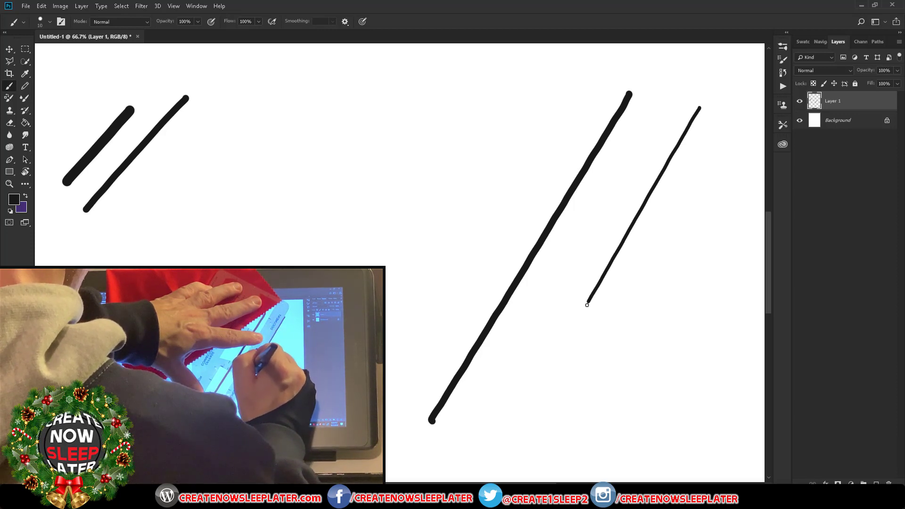
left_click_drag(587, 306, 573, 328)
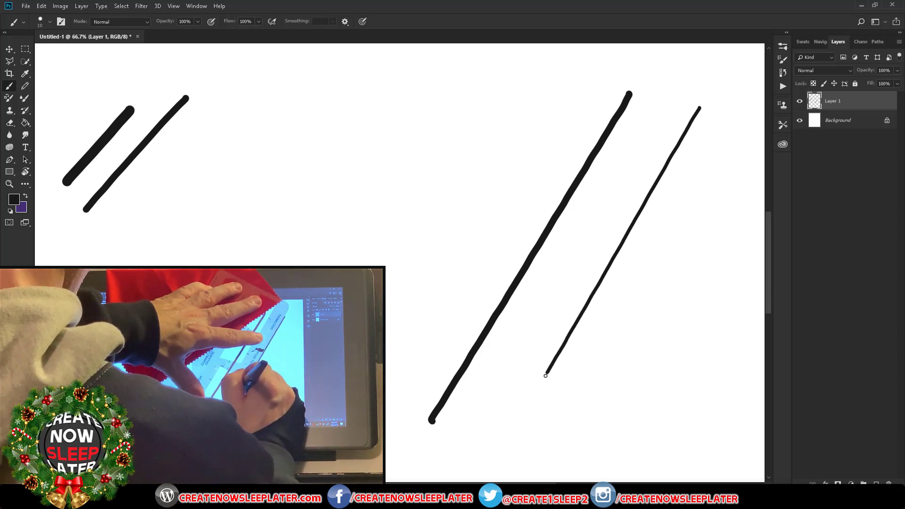
left_click_drag(545, 376, 507, 442)
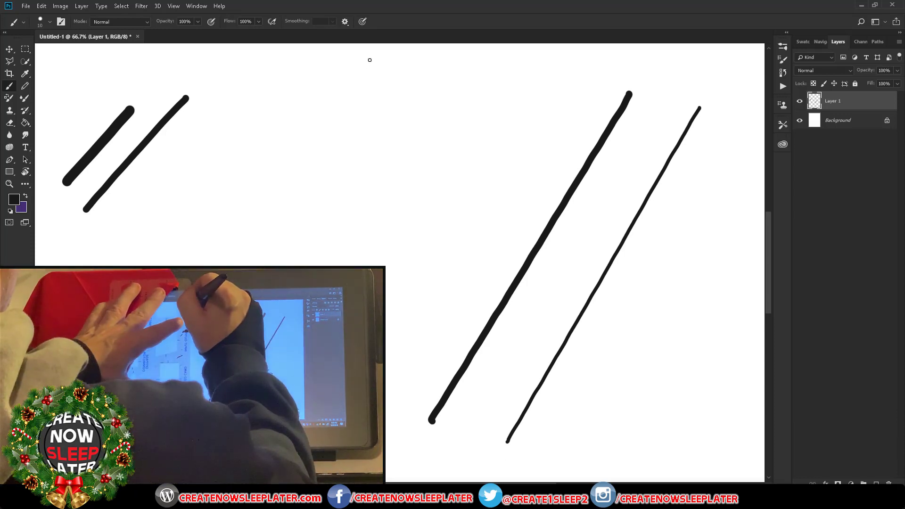
- Rule two long vertical strokes near the top centre and a horizontal stroke across the bottom
left_click_drag(370, 60, 369, 79)
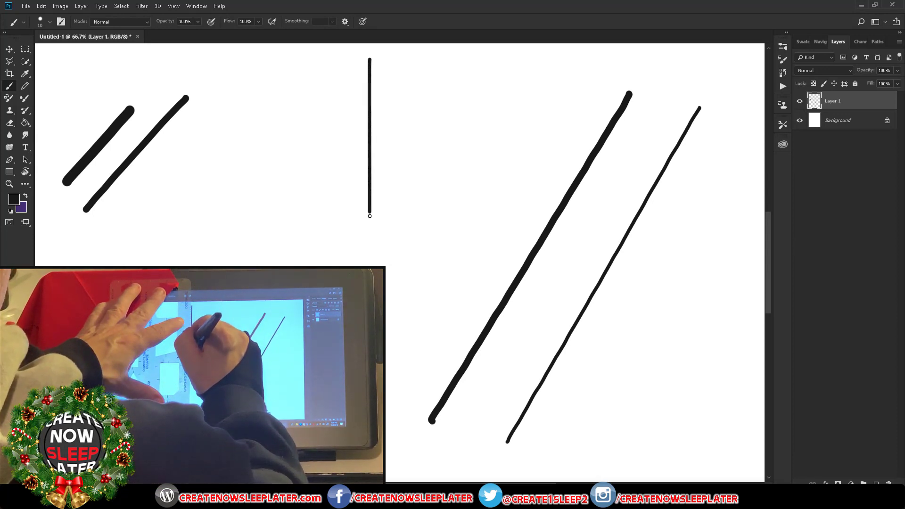
left_click_drag(369, 217, 370, 287)
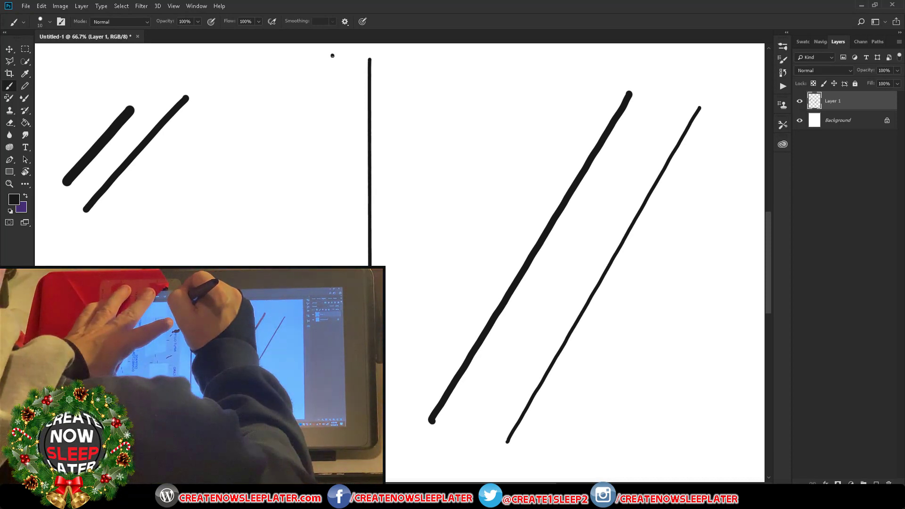
left_click_drag(333, 59, 332, 71)
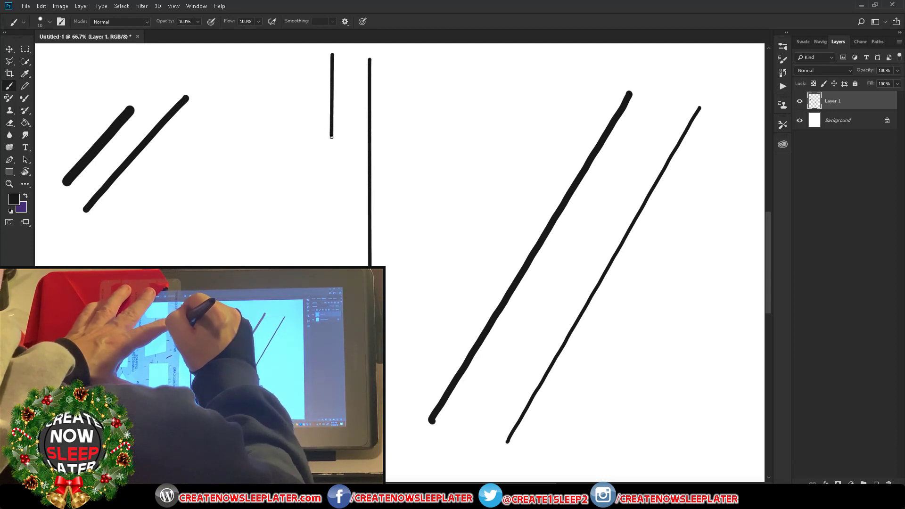
left_click_drag(331, 189, 331, 243)
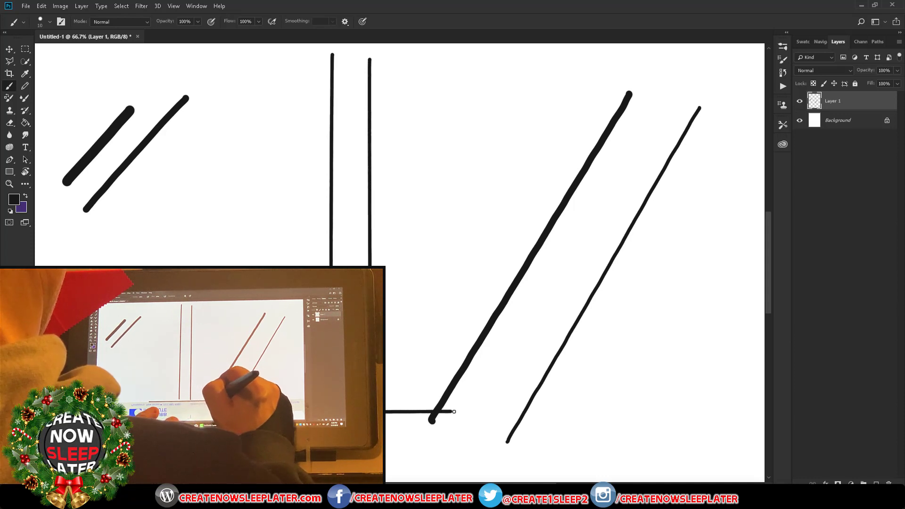
left_click_drag(519, 411, 619, 410)
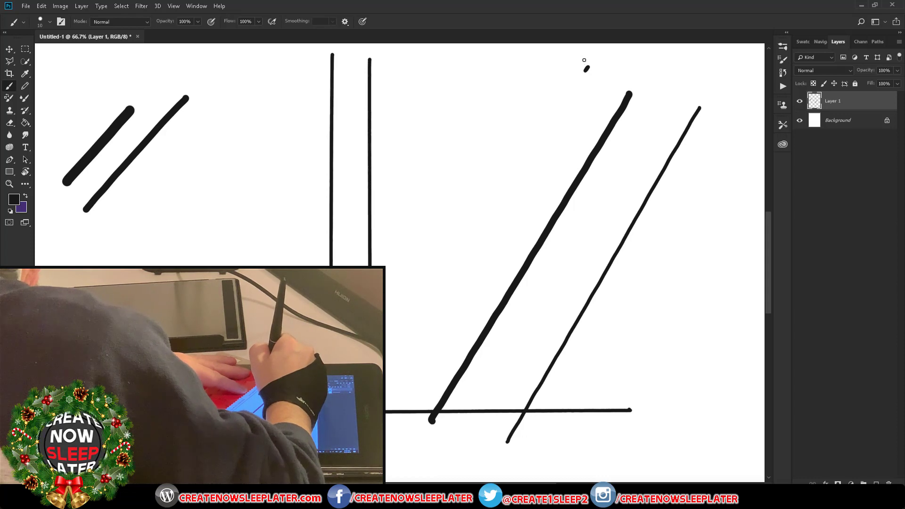
- Rule a thin diagonal stroke from near the top down-left toward the horizontal line, beside the thick diagonal
left_click_drag(584, 59, 531, 139)
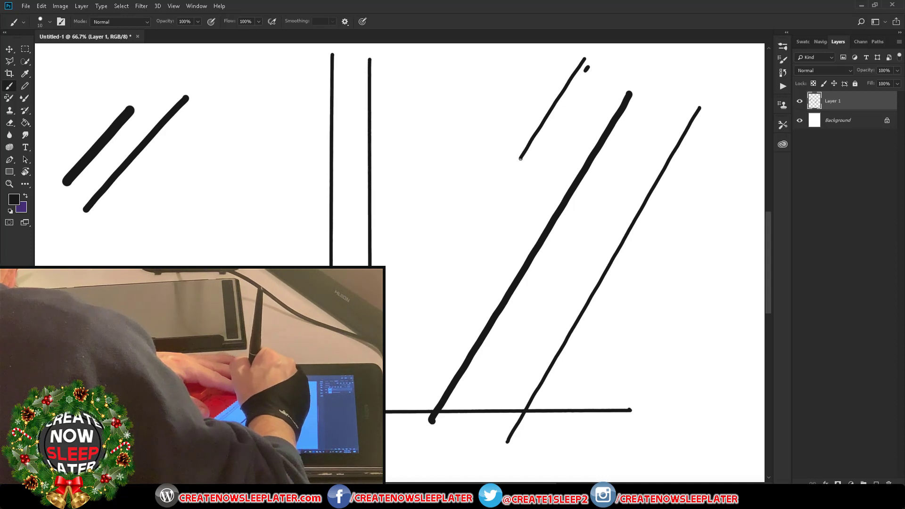
left_click_drag(507, 179, 501, 189)
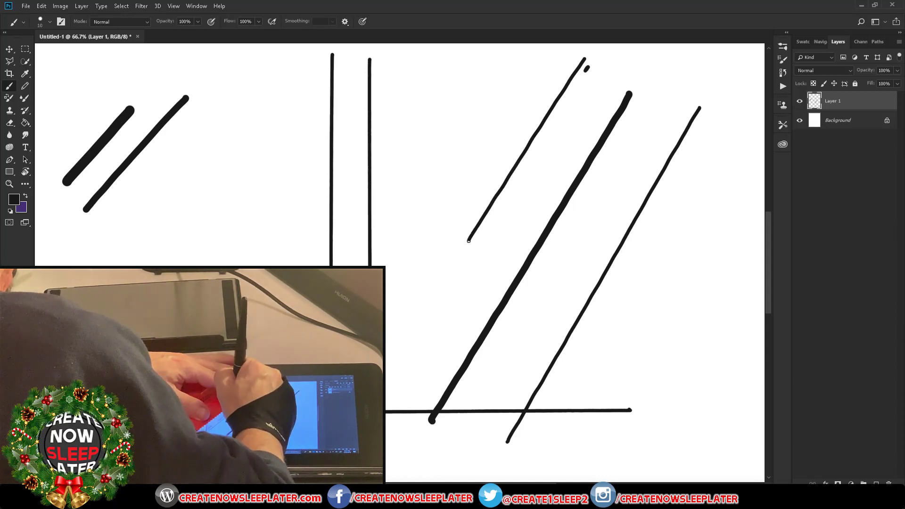
left_click_drag(463, 251, 453, 266)
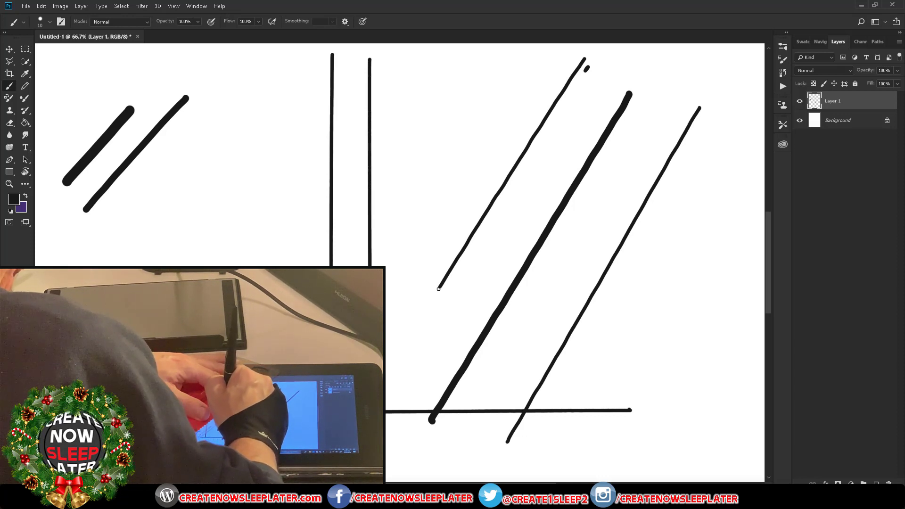
left_click_drag(428, 305, 387, 369)
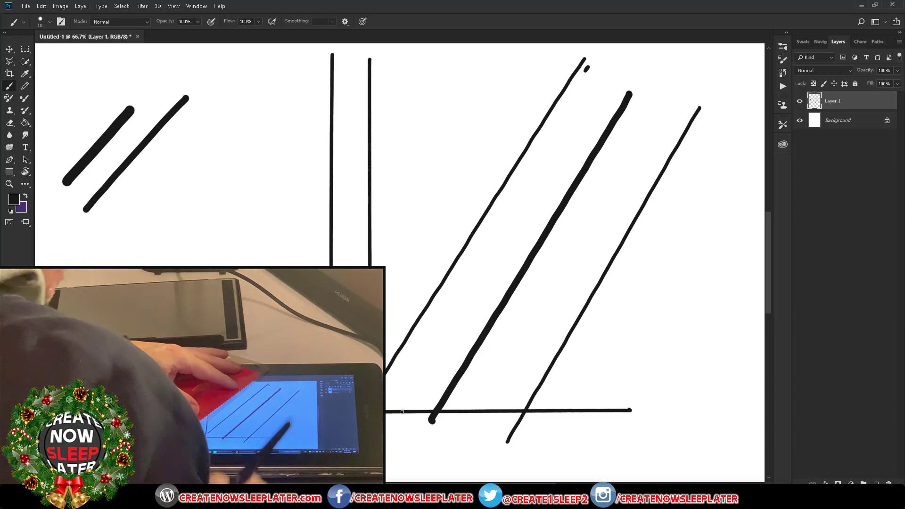